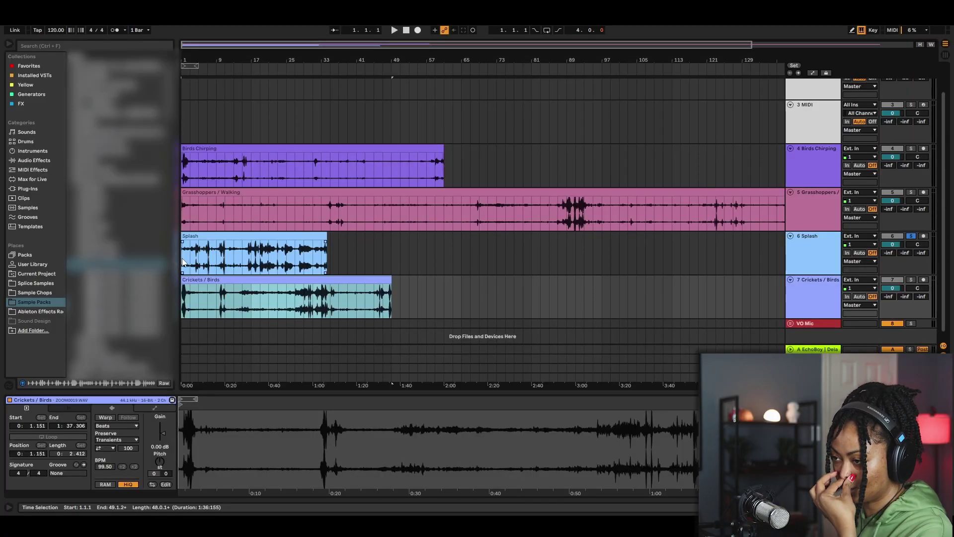
- Select the Splash clip on its arrangement track
left_click(184, 262)
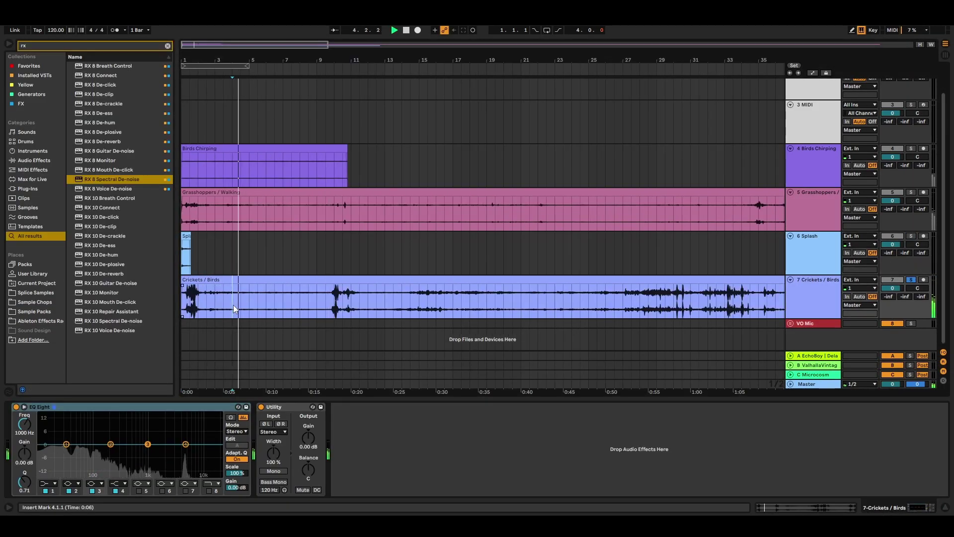
- Mark a section of the Crickets / Birds recording and play it back from bar 24
left_click_drag(234, 305, 330, 305)
scroll(330, 305, "up", 5)
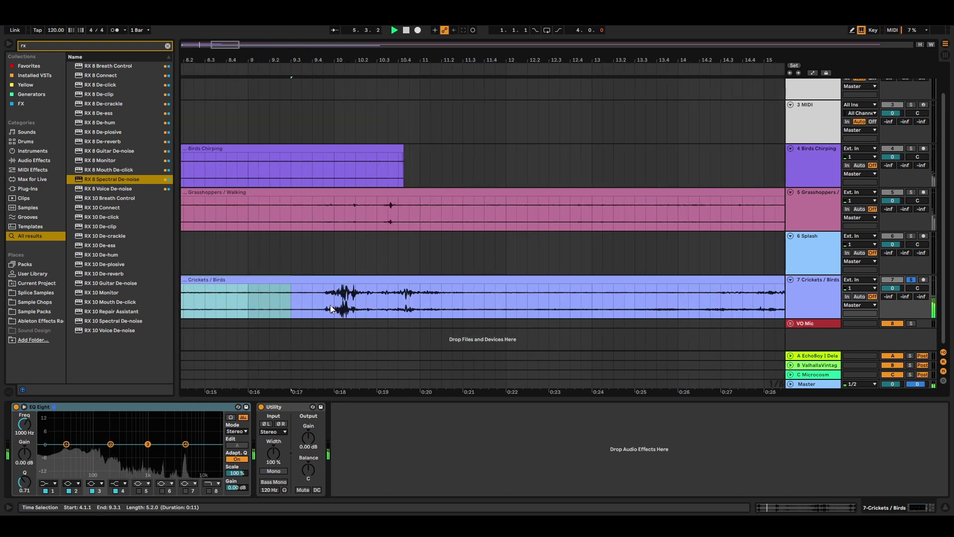
scroll(323, 304, "down", 8)
left_click(356, 305)
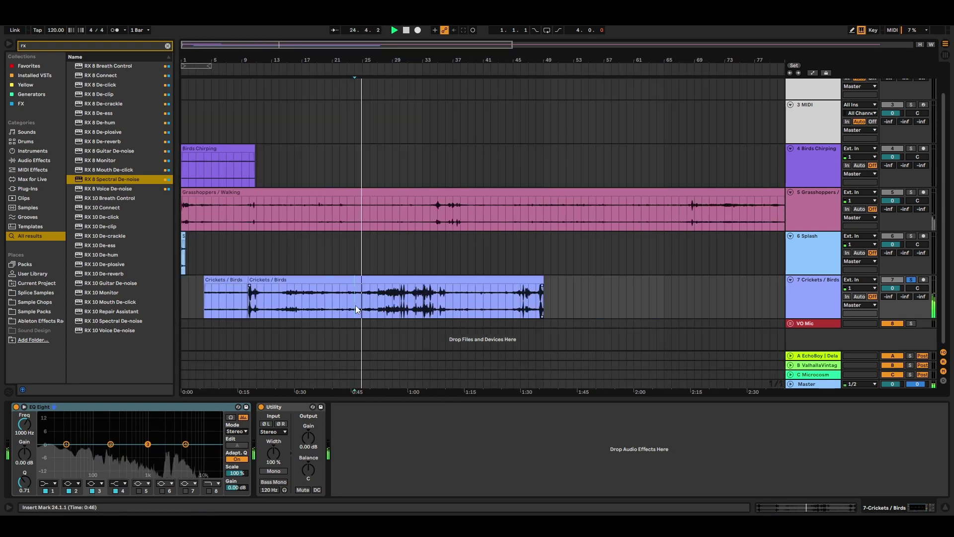
scroll(369, 306, "up", 5)
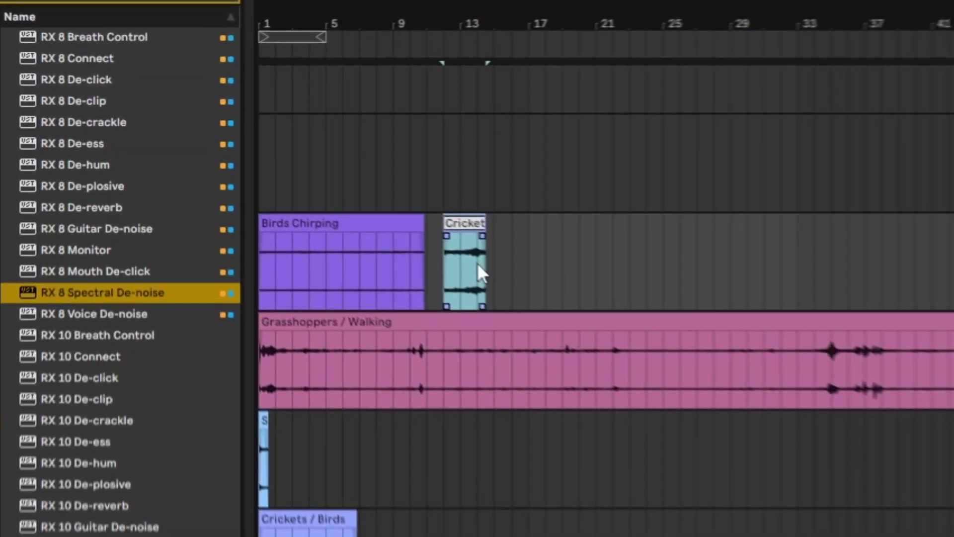
- Name the moved clip 'Birds Chirping' and set a start point at 134.2.1 in Walking
type("Birds C")
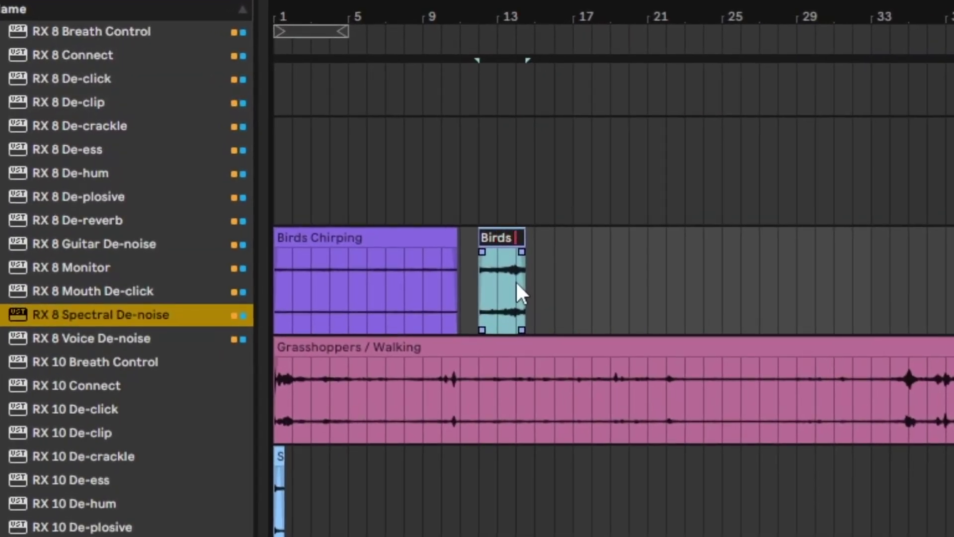
type("hirping")
key("Return")
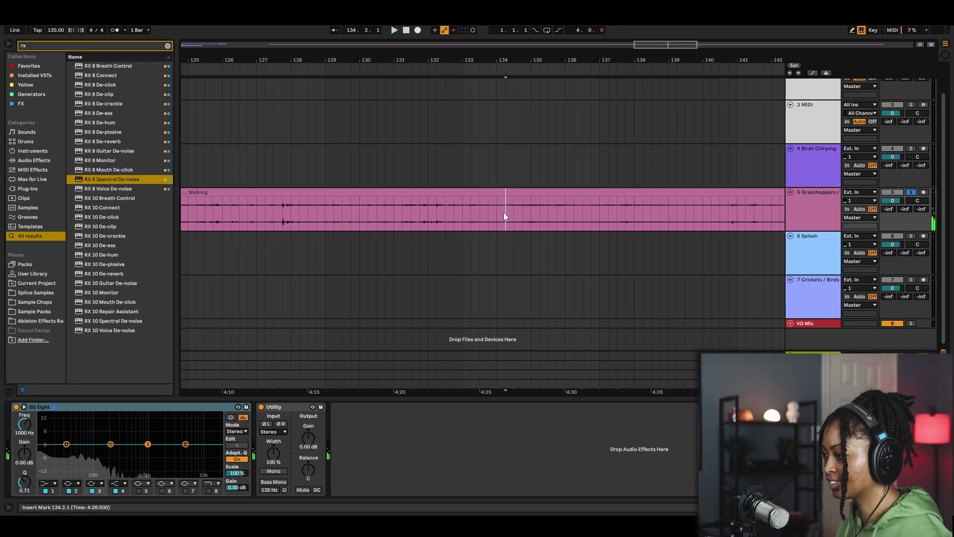
left_click(504, 213)
- Split the Grasshoppers clip at 134.2.1–134.4.1 and delete its unwanted first part
key("space")
left_click_drag(504, 213, 523, 210)
key("ctrl+e")
key("minus")
key("minus")
key("minus")
key("minus")
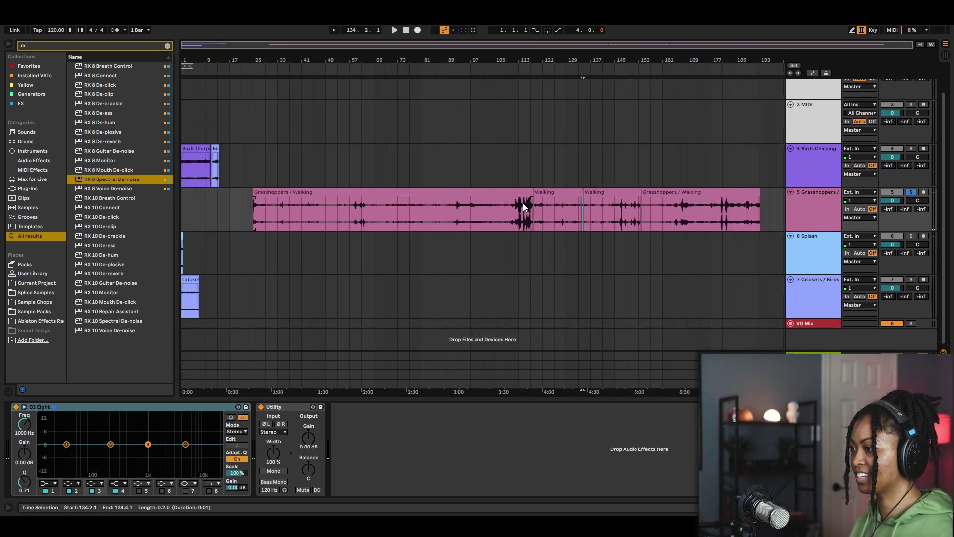
left_click(267, 213)
key("Delete")
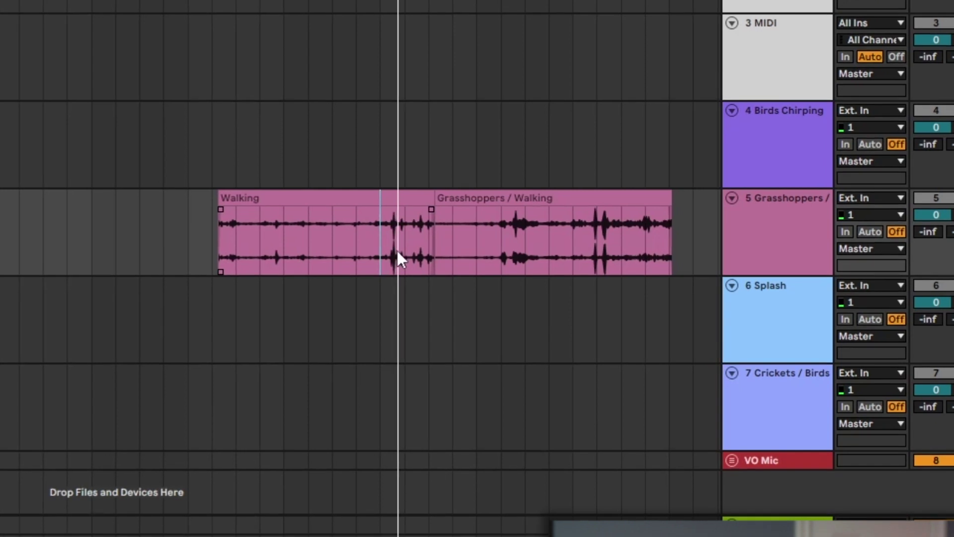
- Select a section of the Walking clip and zoom in around 3.3.1
left_click_drag(375, 249, 220, 237)
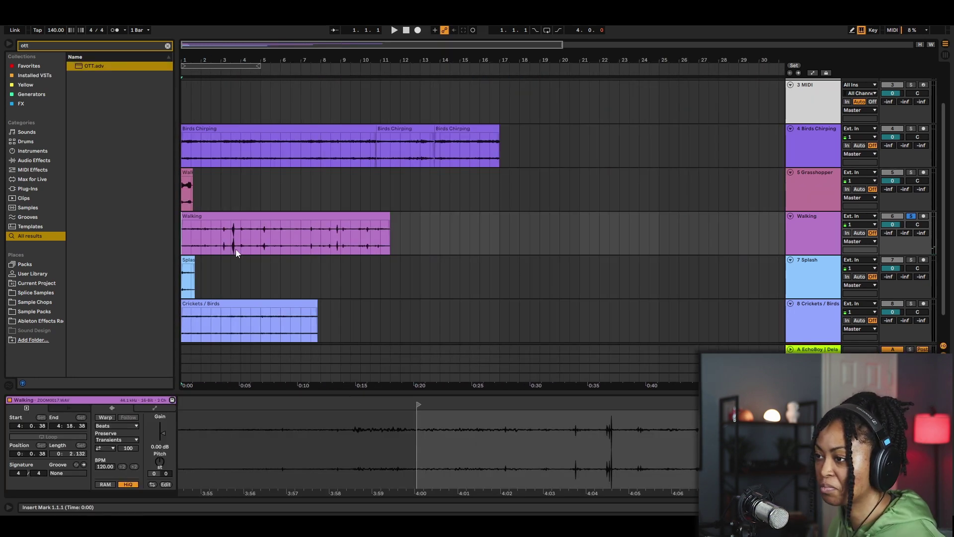
left_click(235, 249)
key("plus")
key("plus")
key("plus")
key("plus")
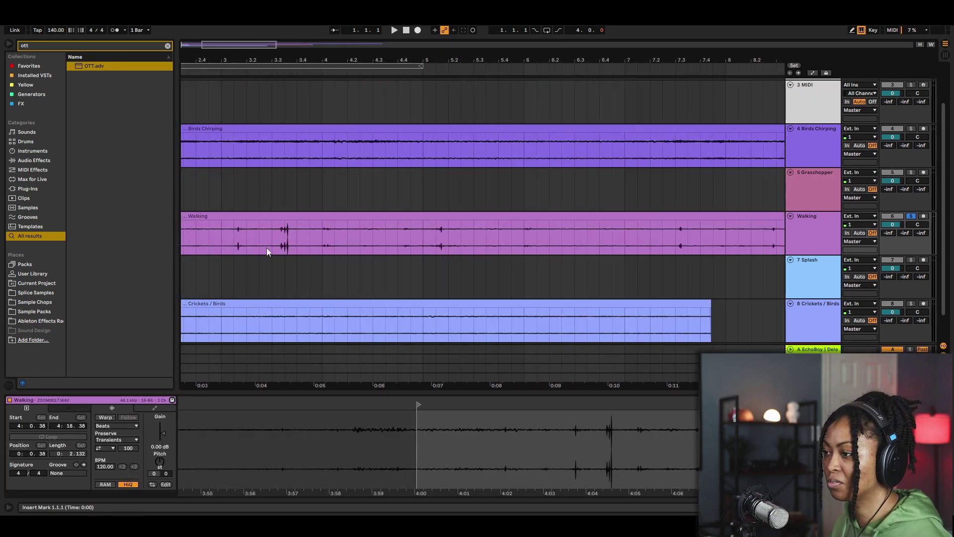
- Audition the Walking clip from 3.3.2 and nearby points to locate one footstep hit
left_click(342, 236)
key("space")
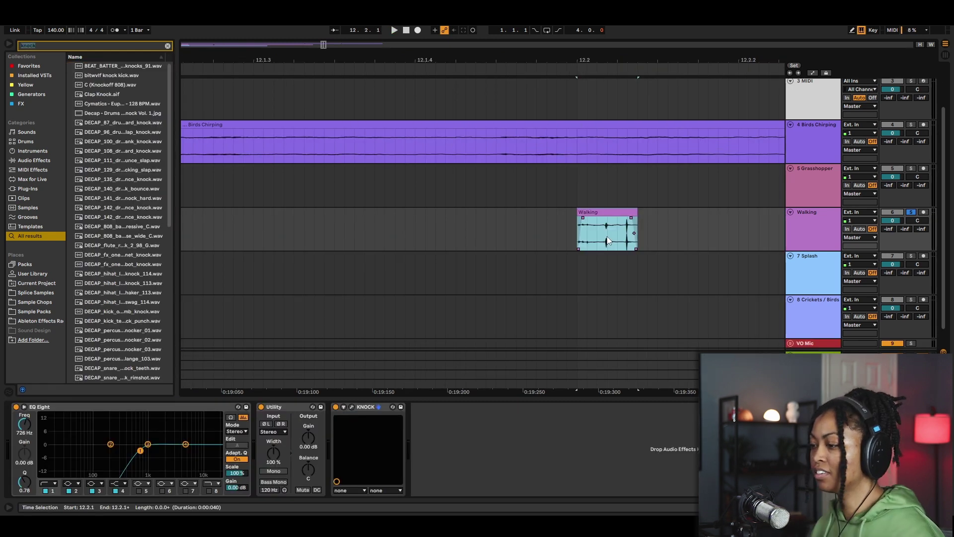
key("minus")
key("minus")
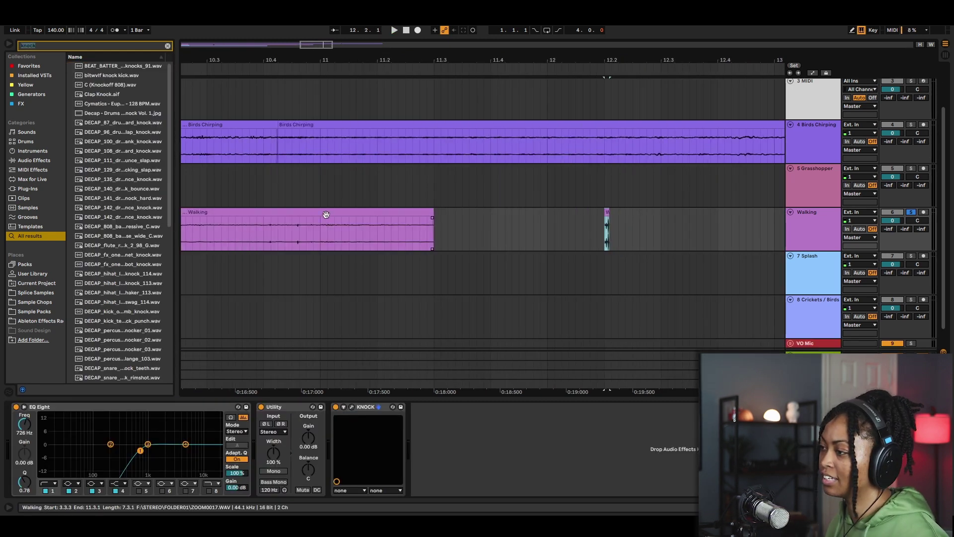
left_click(386, 236)
key("space")
left_click(419, 237)
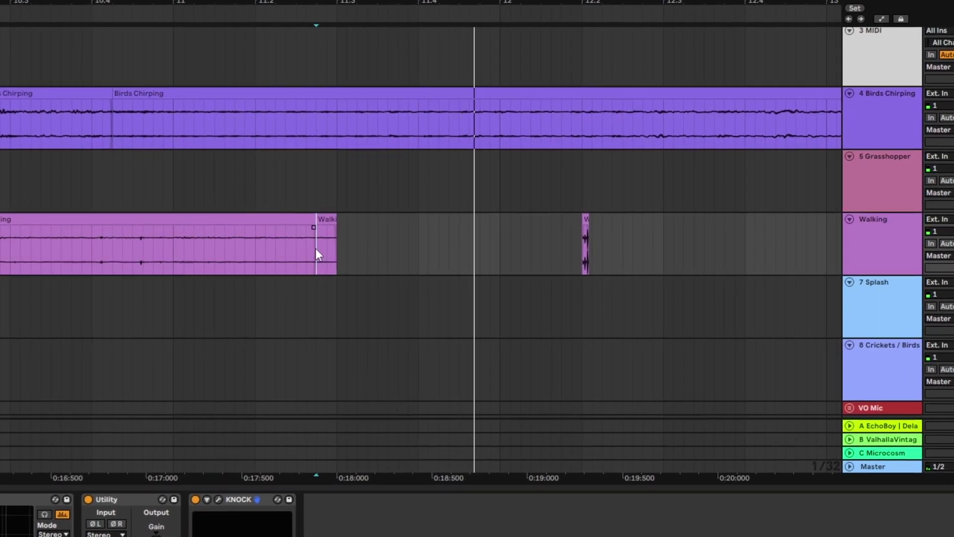
left_click(896, 246)
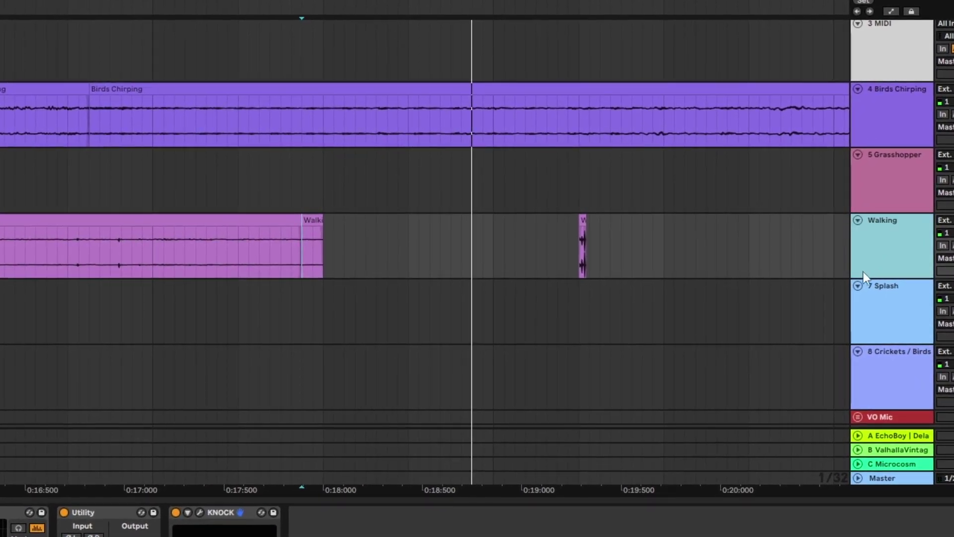
- Insert a new audio track and move the footstep piece onto it at 0:19.1
key("ctrl+t")
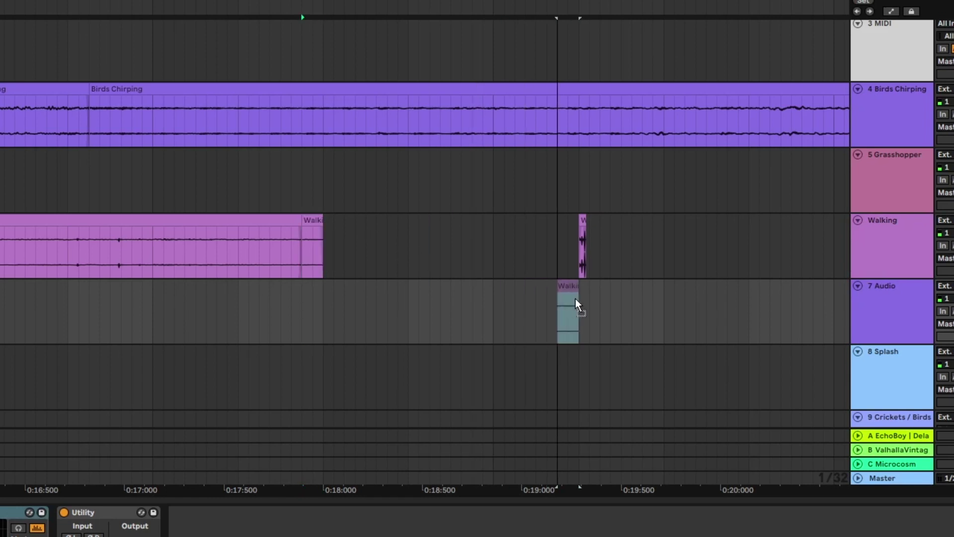
left_click_drag(575, 303, 591, 298)
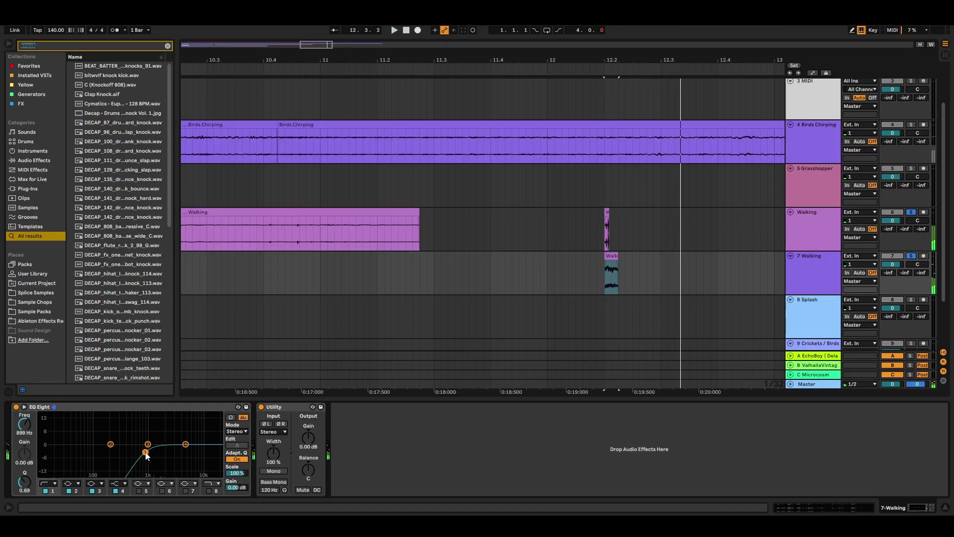
key("space")
- Check the Walking and Clap tracks' effects and play back the Clap clip
scroll(622, 252, "up", 3)
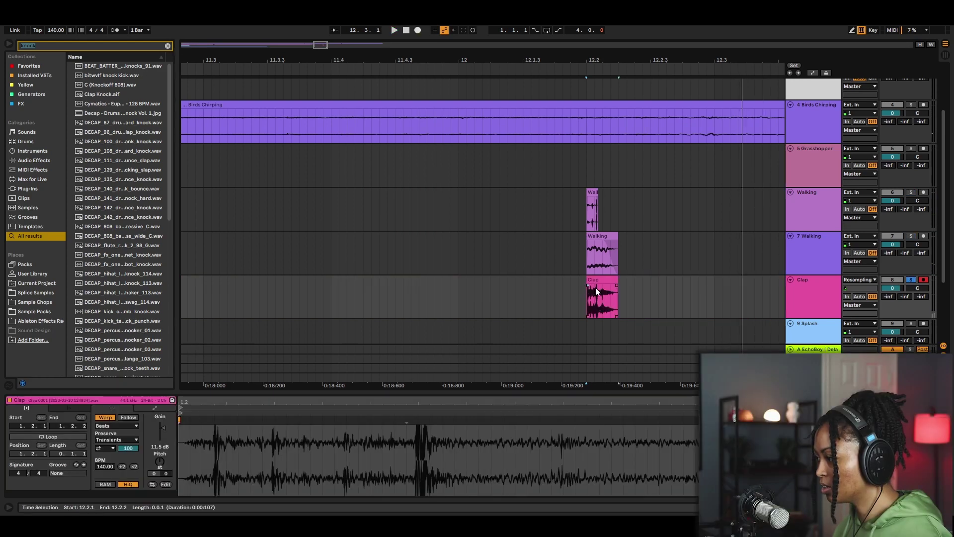
left_click(799, 299)
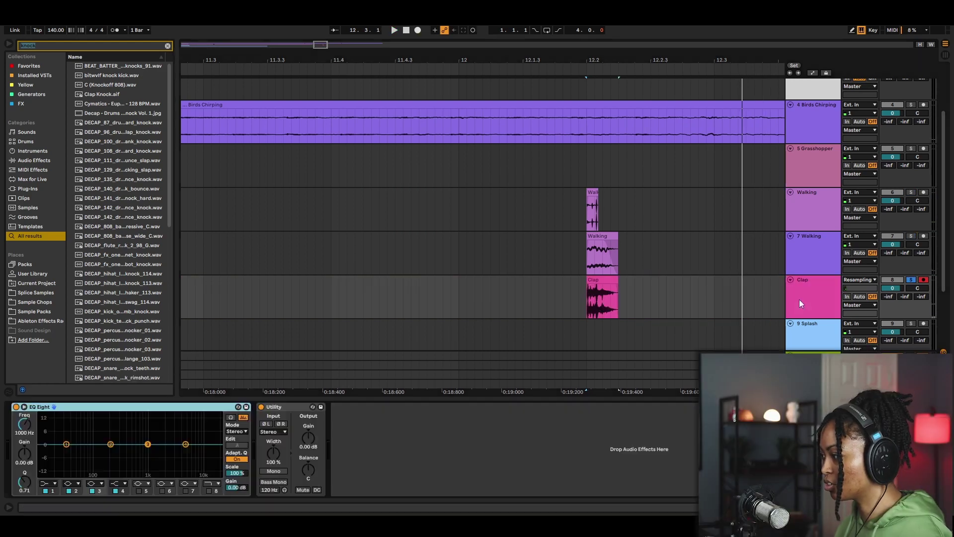
left_click(819, 211)
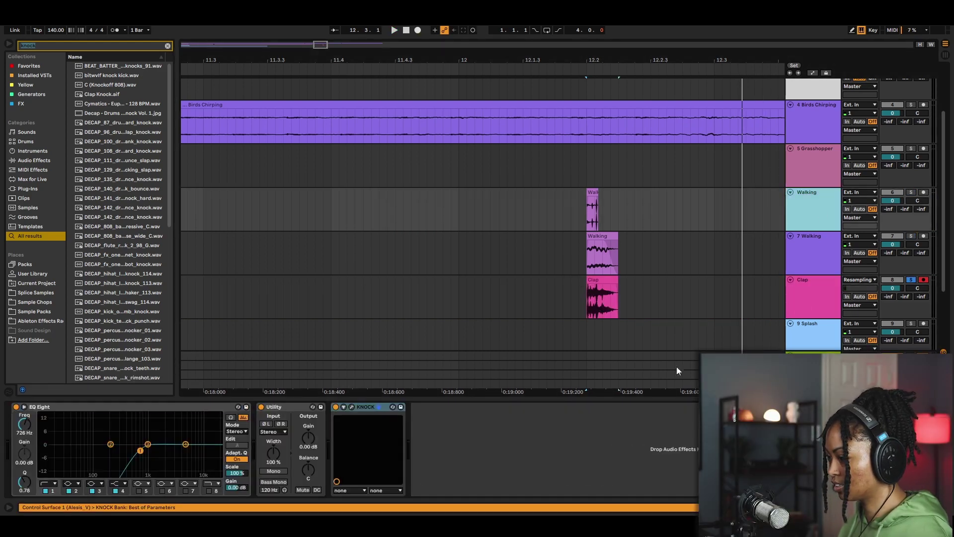
left_click(824, 289)
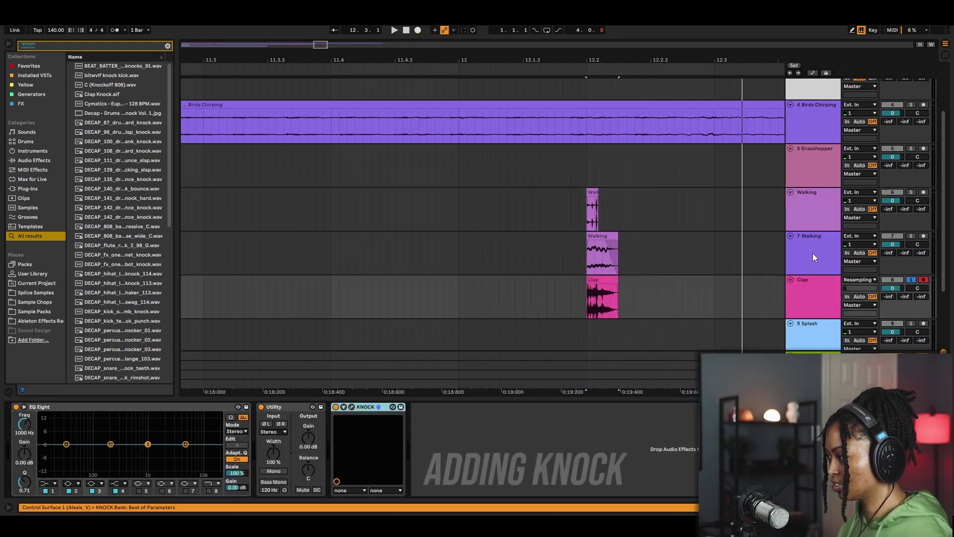
left_click(602, 296)
key("space")
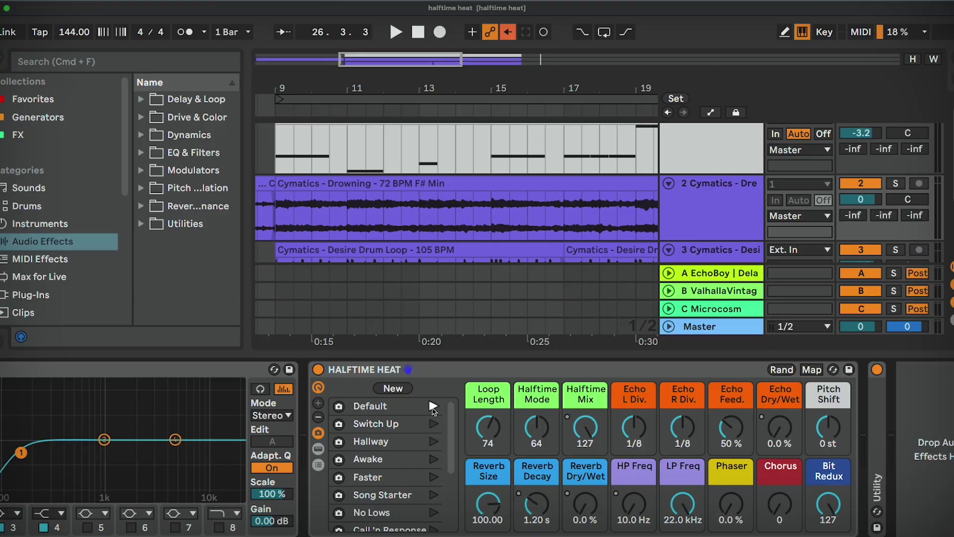
- Try Halftime Heat's Hallway, Mellow and Song Starter presets and random macros, ending on No Lows
left_click(434, 440)
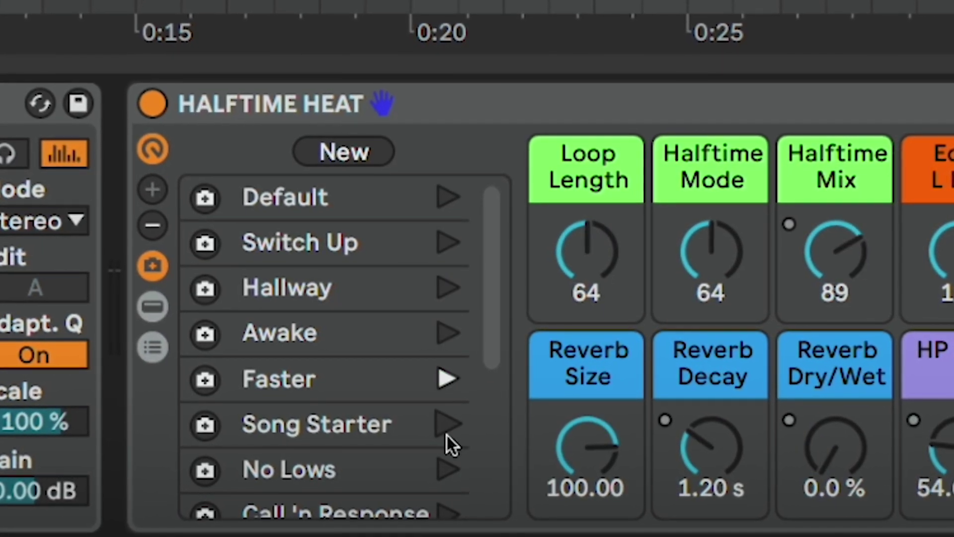
scroll(498, 338, "down", 4)
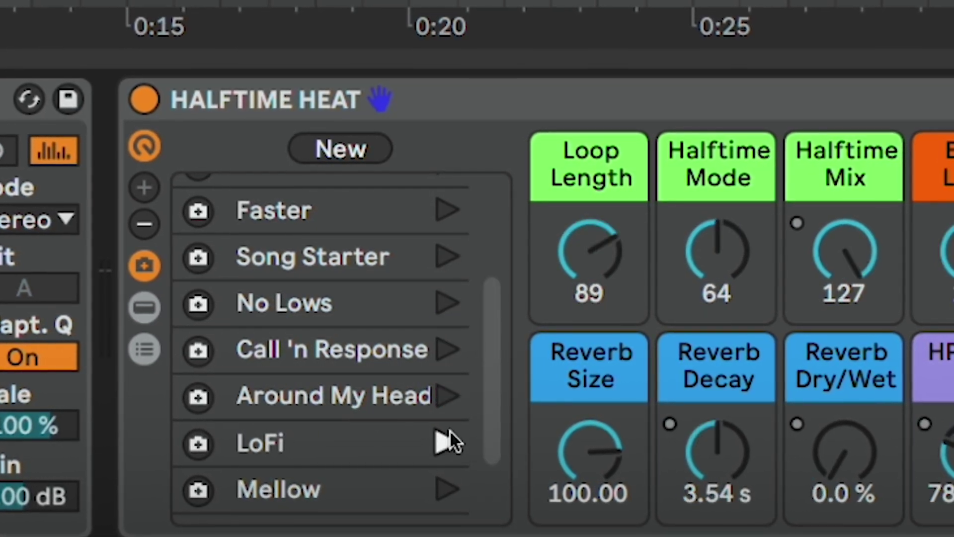
left_click(458, 477)
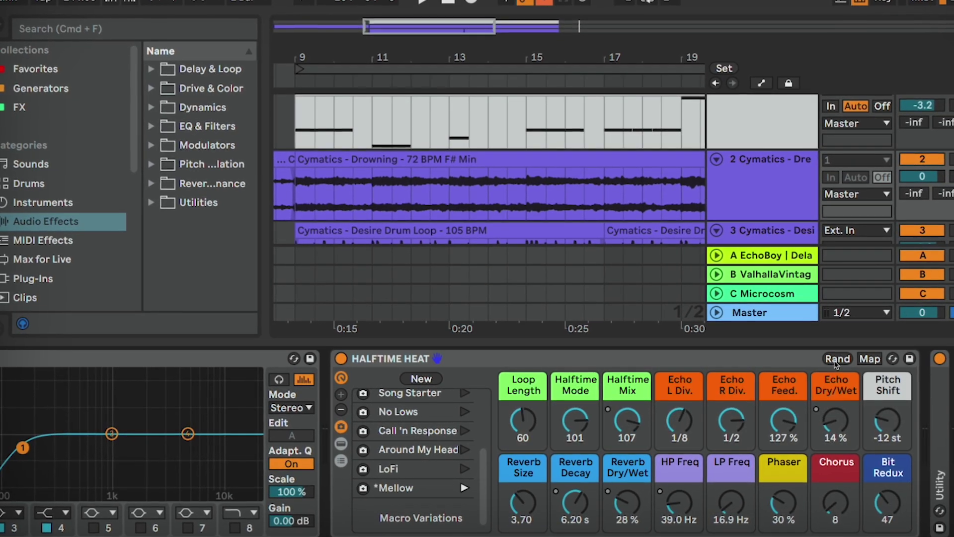
left_click(836, 361)
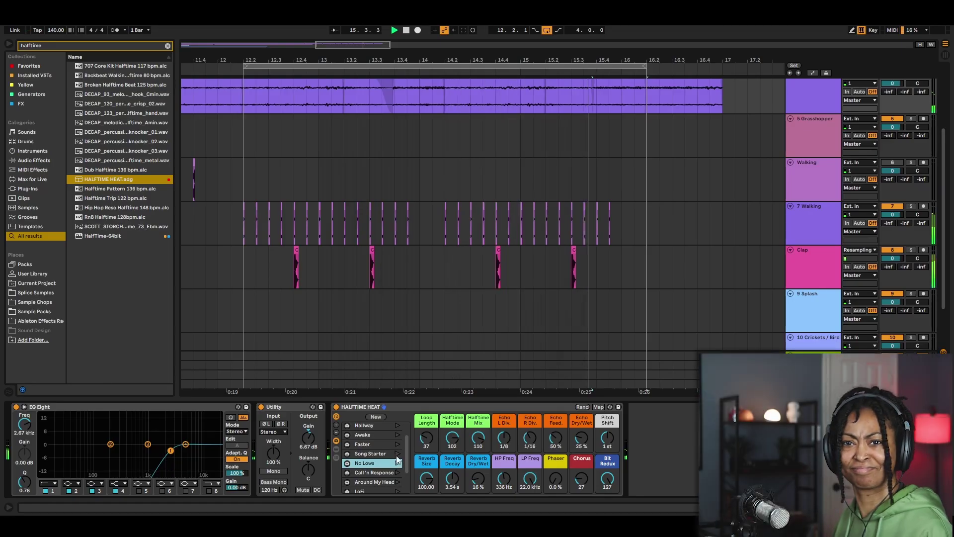
left_click(397, 454)
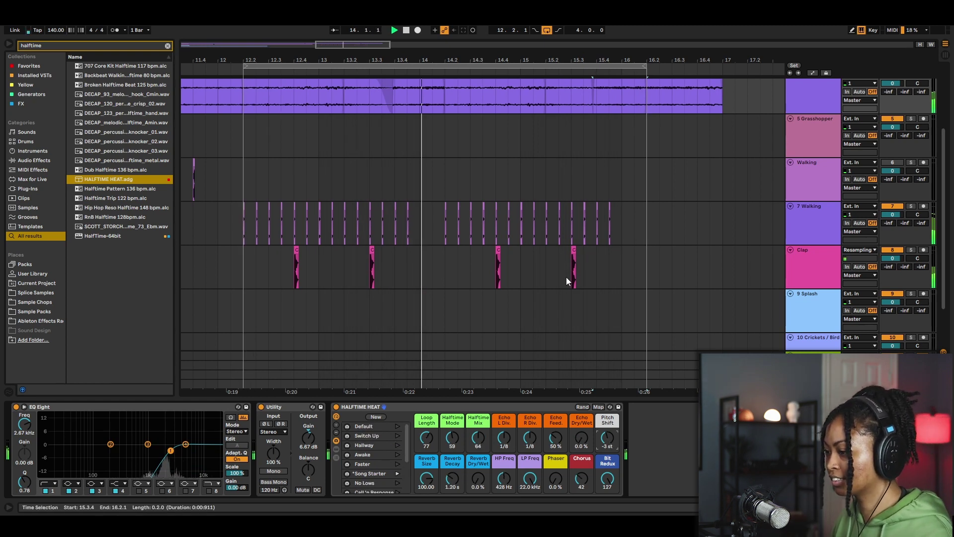
scroll(394, 463, "down", 2)
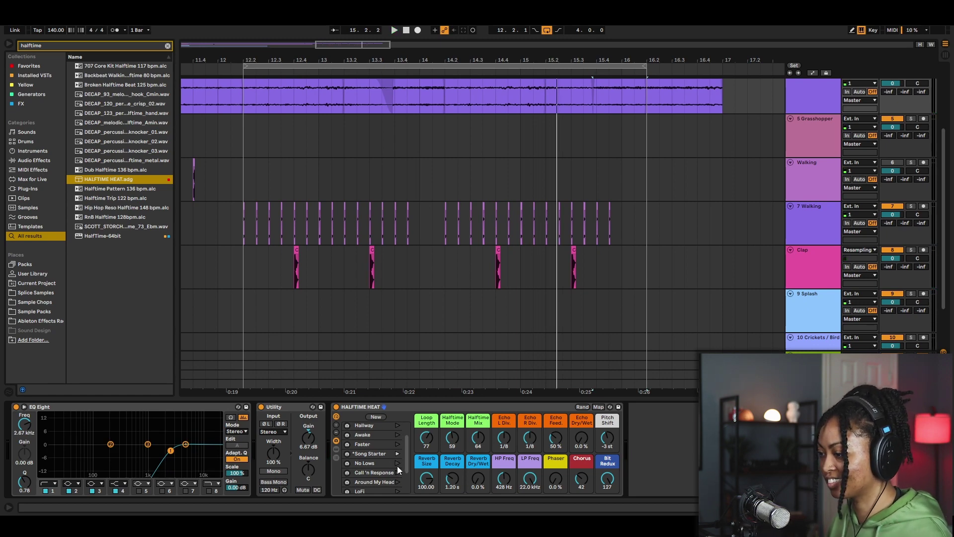
left_click(397, 466)
scroll(382, 456, "down", 1)
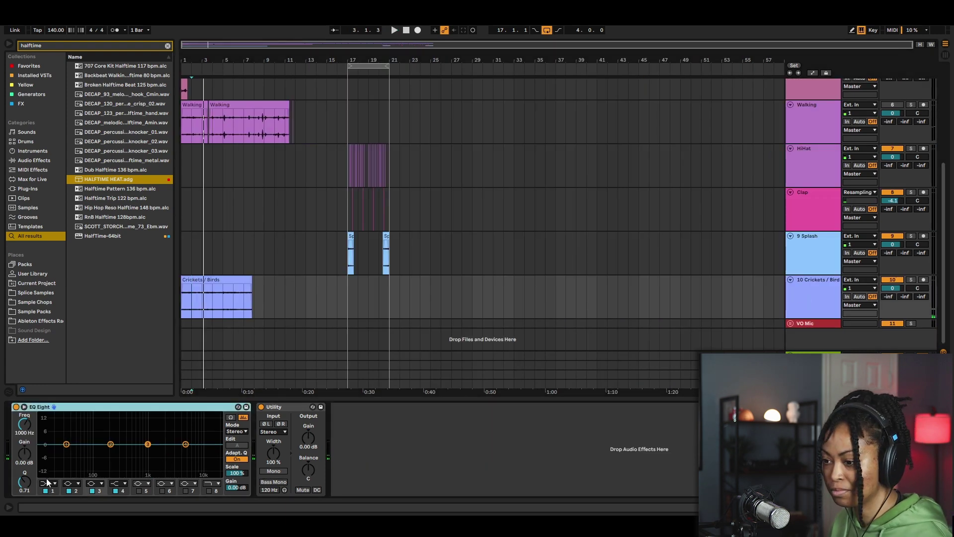
- Set EQ Eight band 1 to Low Cut and split the Crickets / Birds clip at the playhead
left_click(47, 482)
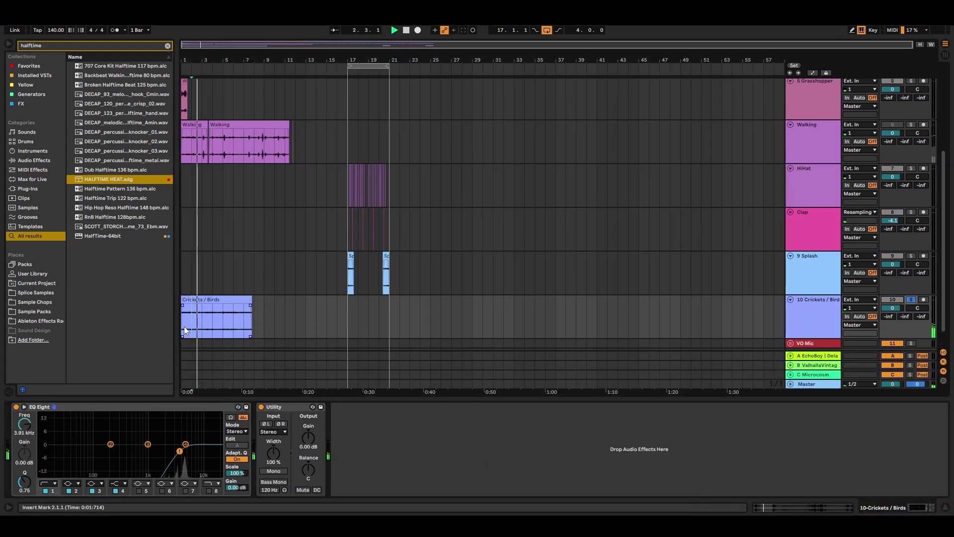
key("ctrl+e")
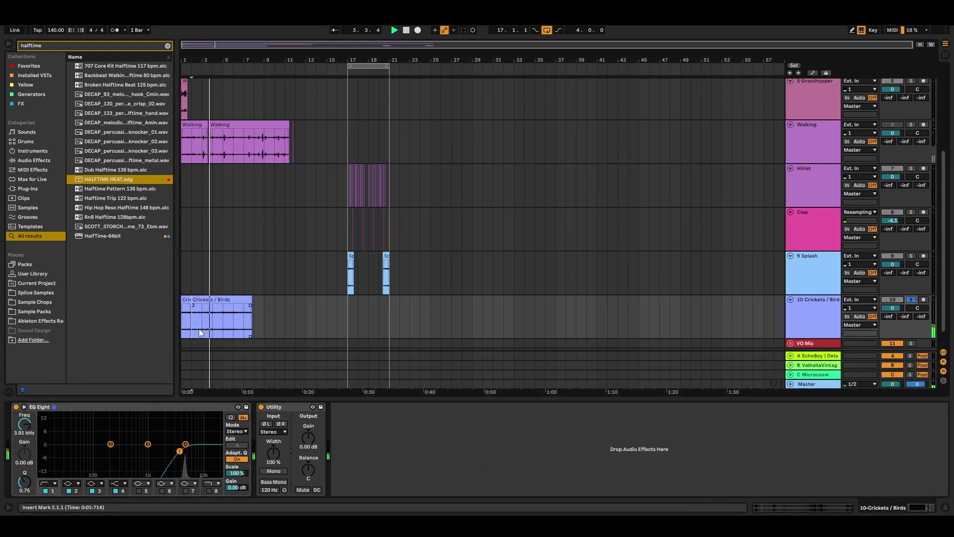
scroll(195, 324, "up", 5)
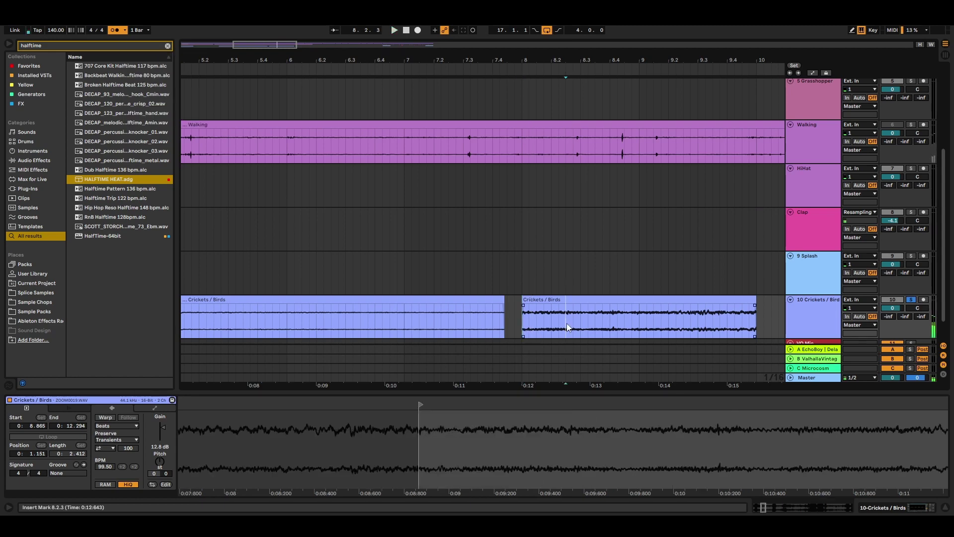
scroll(404, 326, "up", 5)
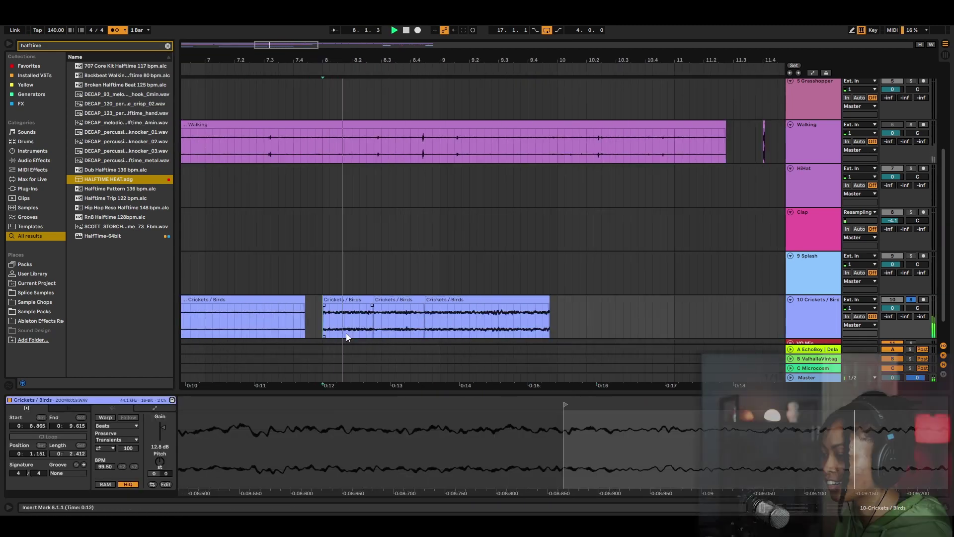
scroll(503, 321, "up", 4)
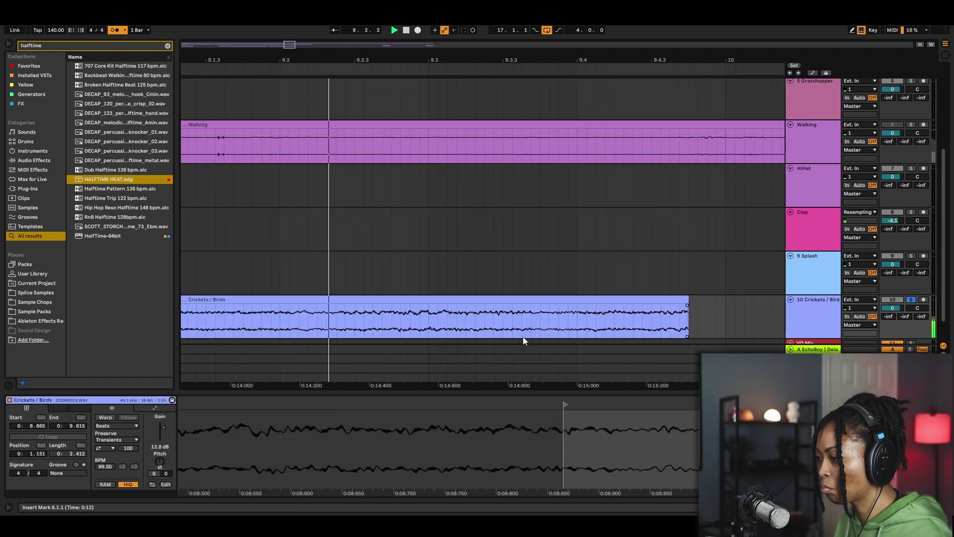
scroll(531, 335, "down", 2)
- Show the Crickets / Birds track's devices instead of the clip view
key("shift+Tab")
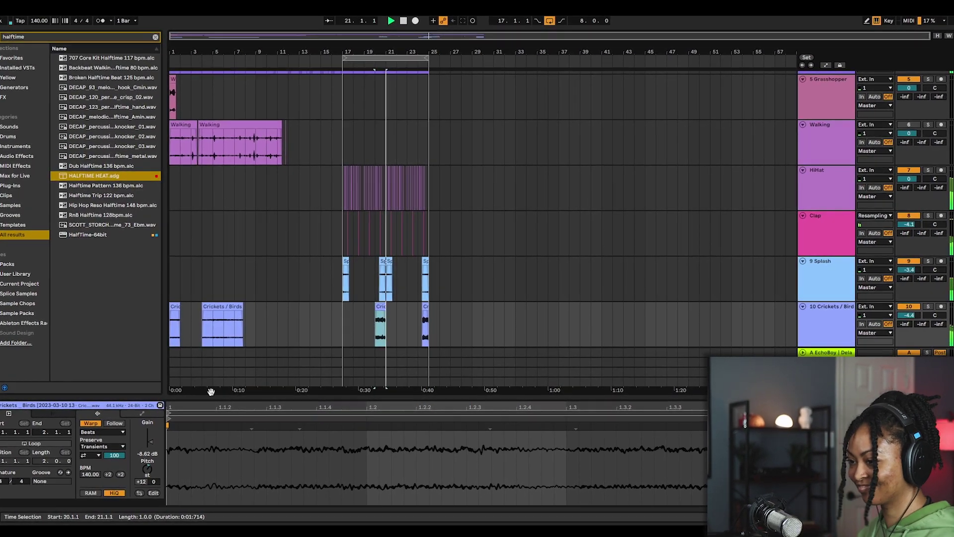
scroll(366, 199, "up", 2)
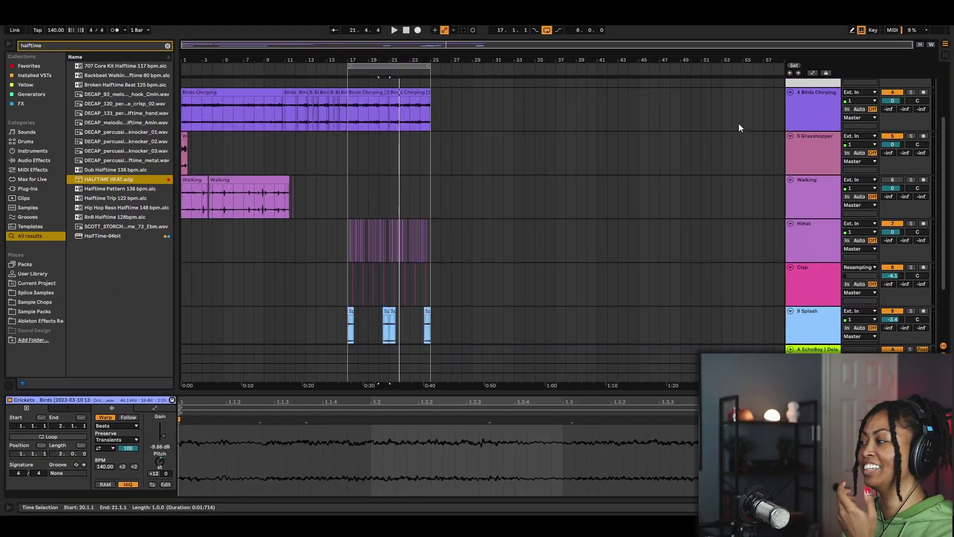
scroll(458, 184, "down", 1)
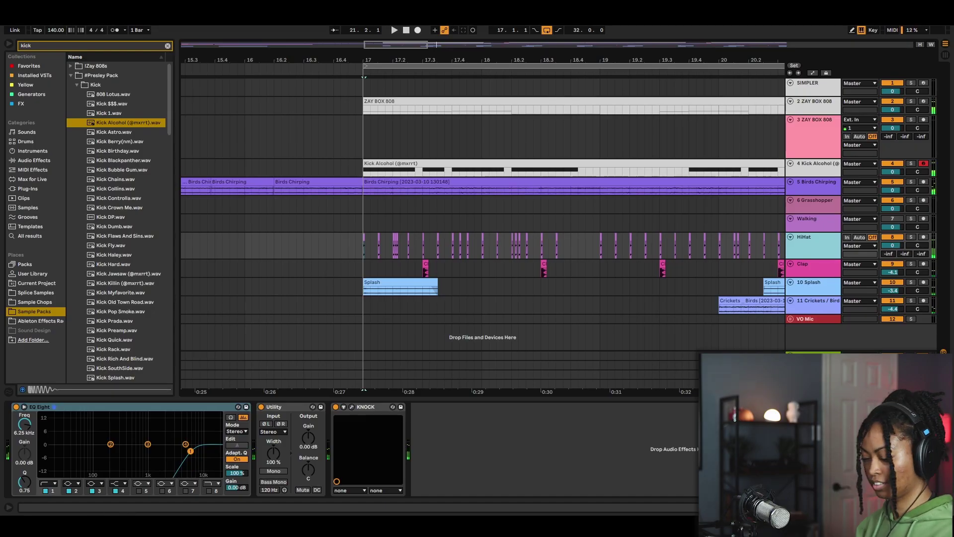
- Load Looperator onto the HiHat track from a 'looper' browser search
type("looper")
key("Down")
key("Return")
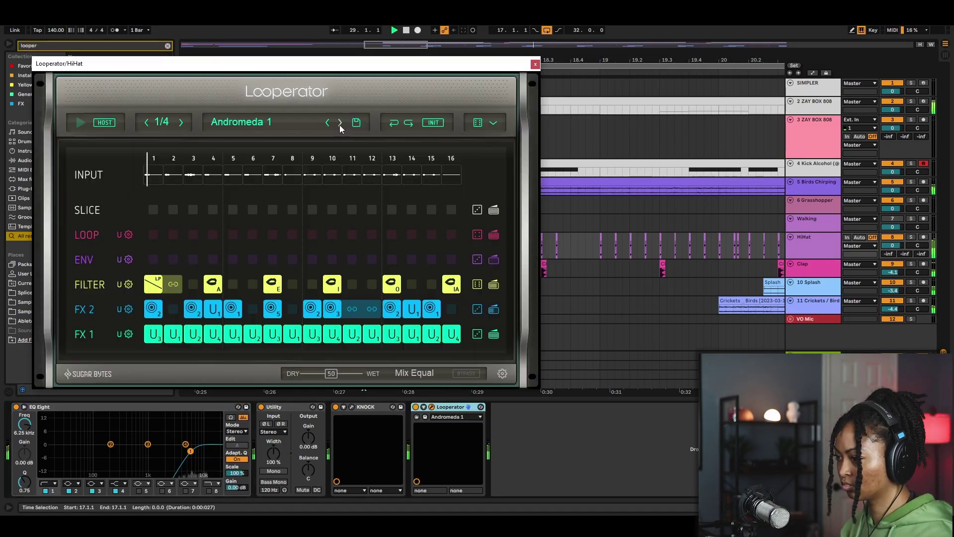
- Step through Looperator presets, set dry/wet to 35, and open the Kick Alcohol clip
left_click(341, 123)
left_click(340, 122)
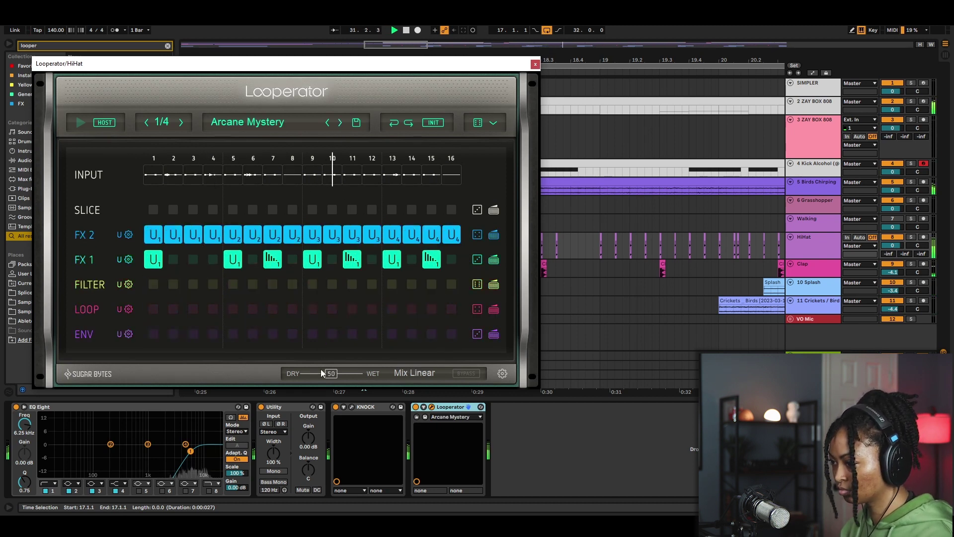
left_click_drag(321, 373, 324, 379)
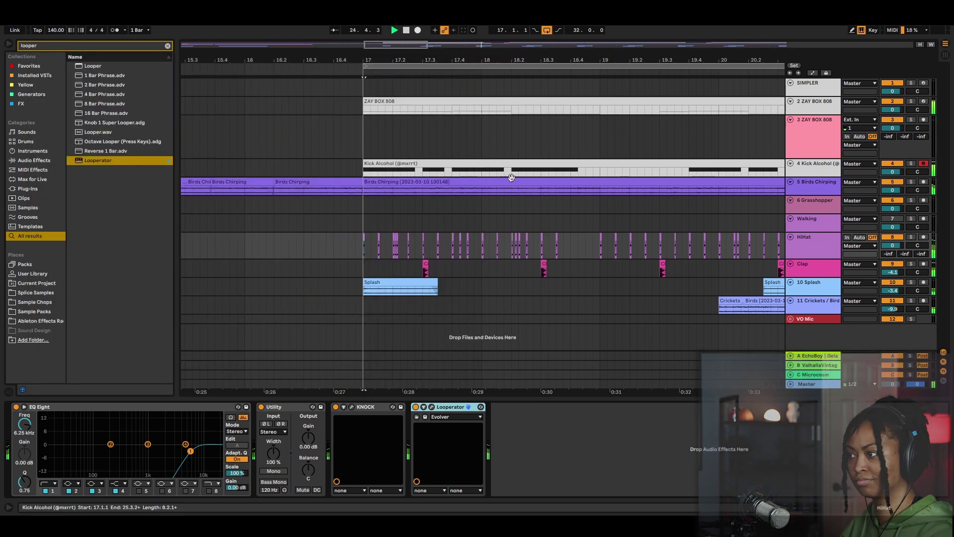
left_click(486, 153)
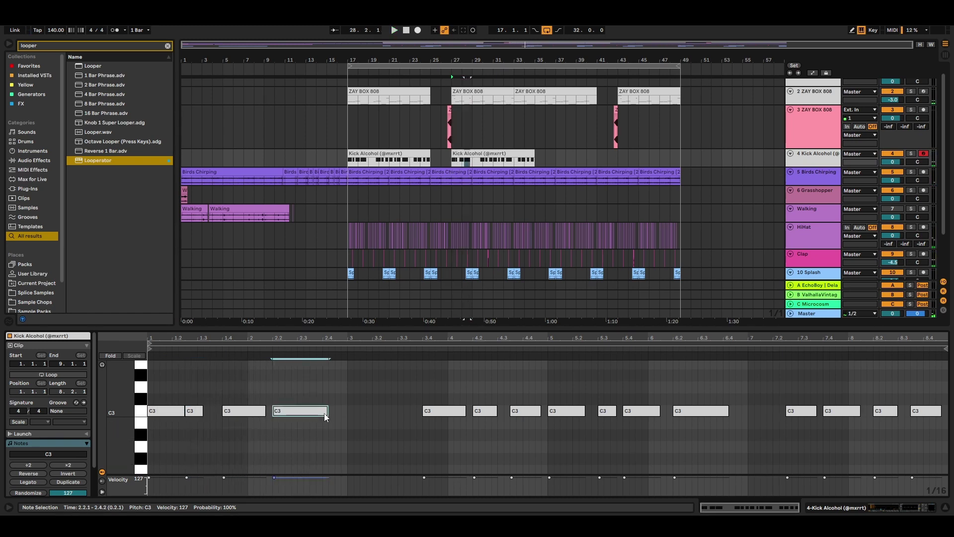
- Shorten the C3 kick note to end at 2.3.4, duplicate it, and select Birds Chirping
left_click_drag(326, 414, 315, 412)
key("ctrl+d")
key("space")
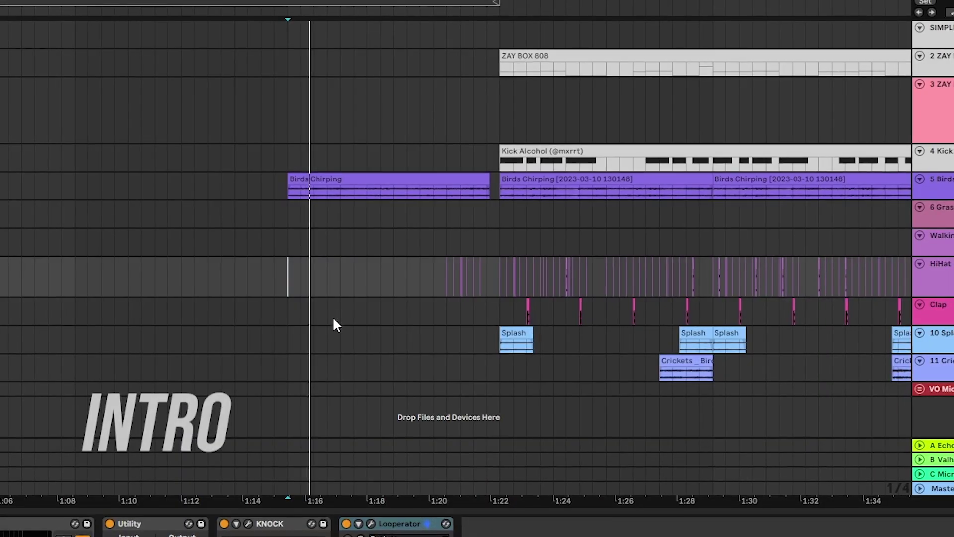
left_click(330, 341)
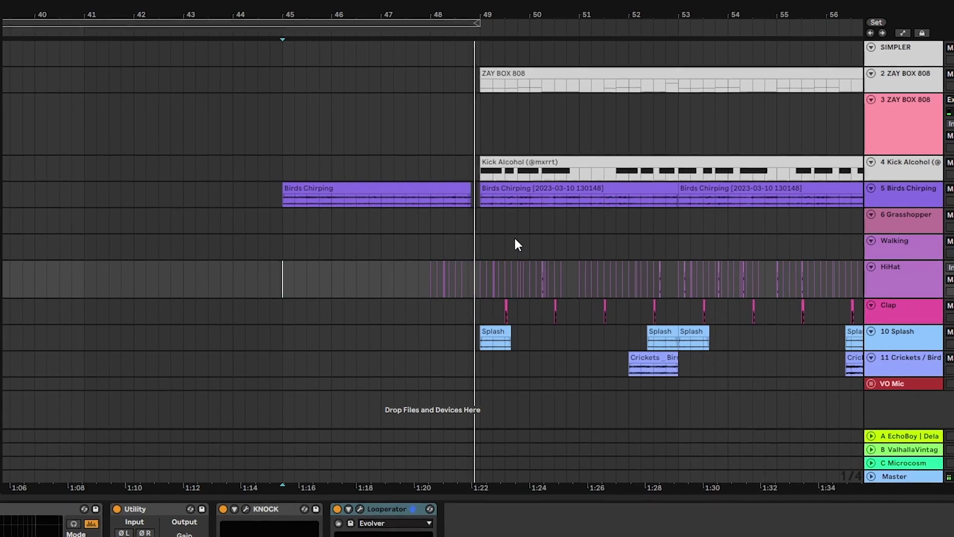
left_click(909, 198)
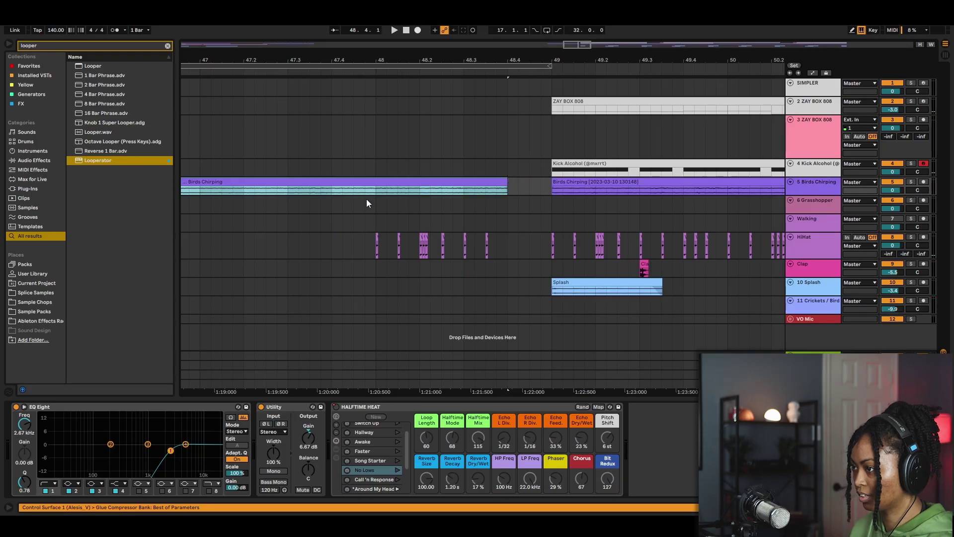
- Search the browser for 'kickstar' and turn on warping for the Birds Chirping clip
key("ctrl+f")
type("kickstart")
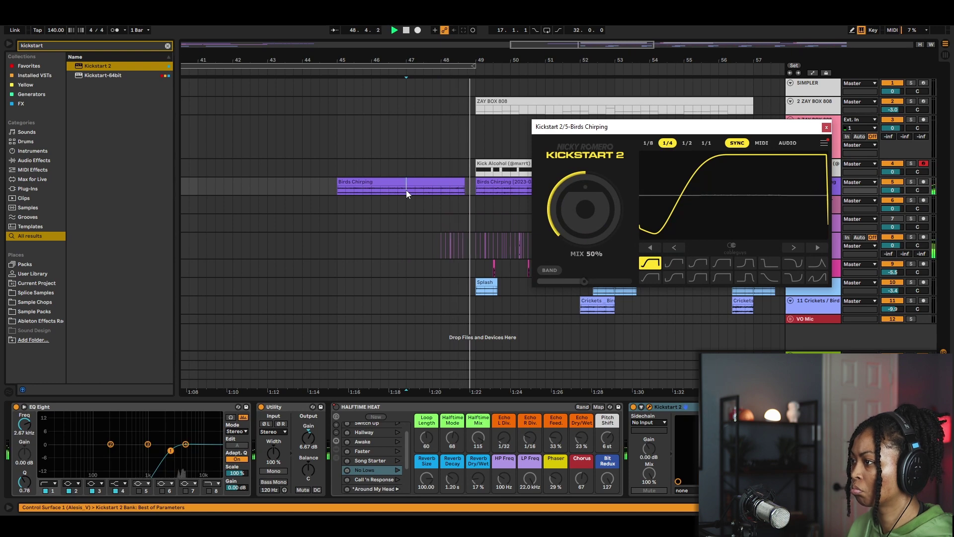
left_click(406, 190)
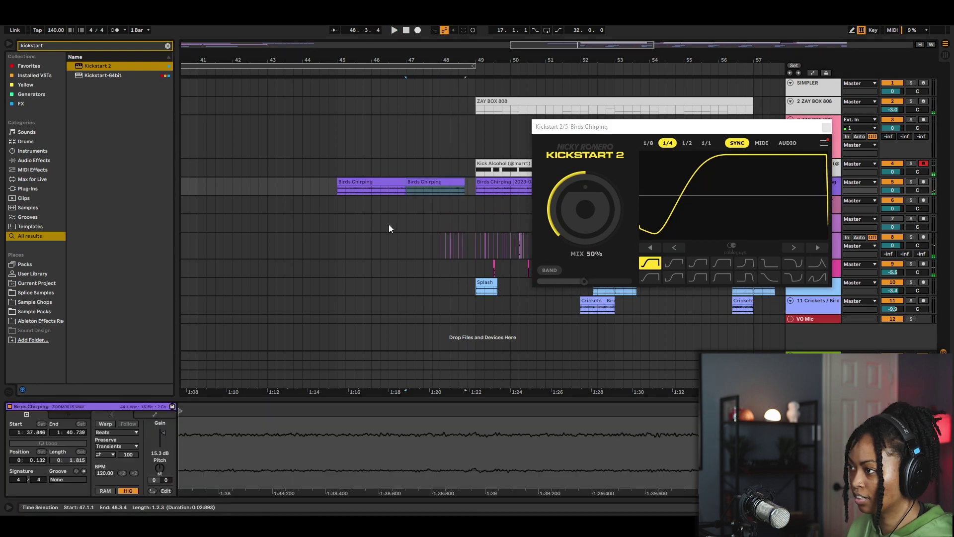
left_click(106, 425)
- Set the clip envelope to Clip > Transposition and bring up Kickstart 2's options
left_click(154, 414)
left_click(115, 432)
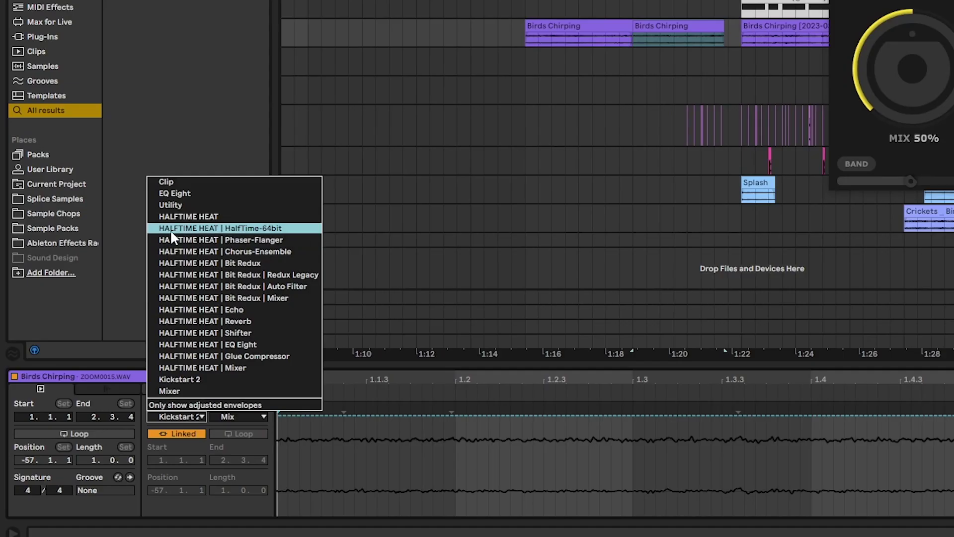
left_click(179, 187)
left_click(234, 415)
left_click(250, 439)
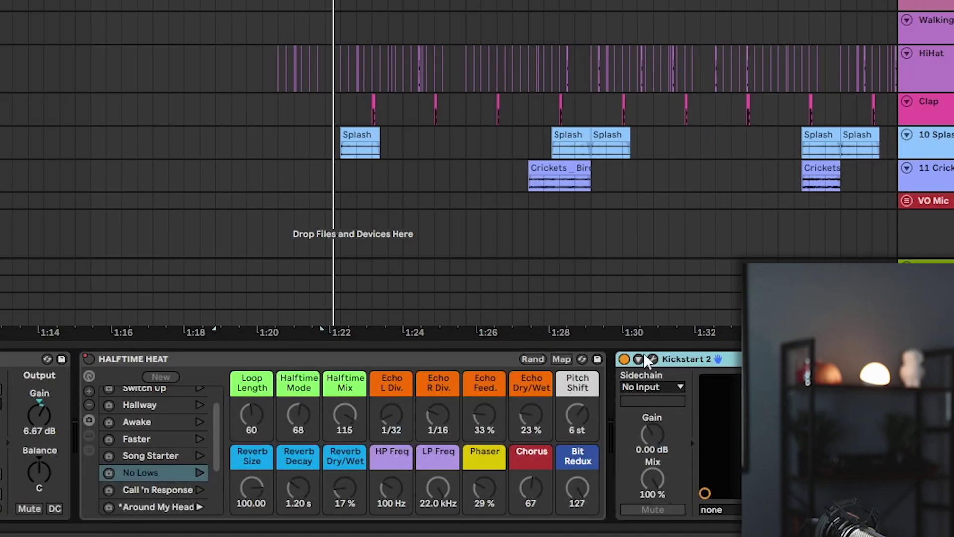
left_click(639, 359)
- Show Kickstart 2 automation in the arrangement, then clear the selection on Birds Chirping's automation
left_click(665, 368)
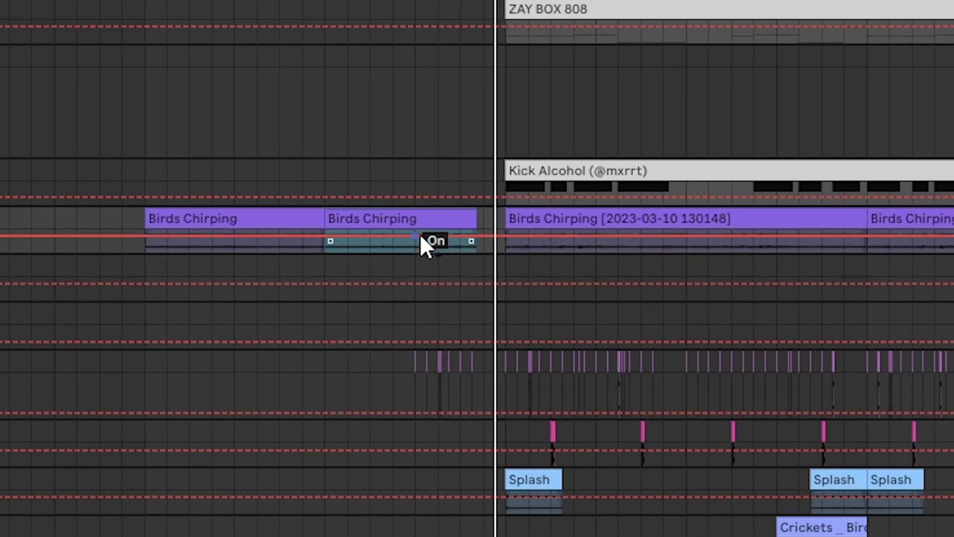
left_click(404, 243)
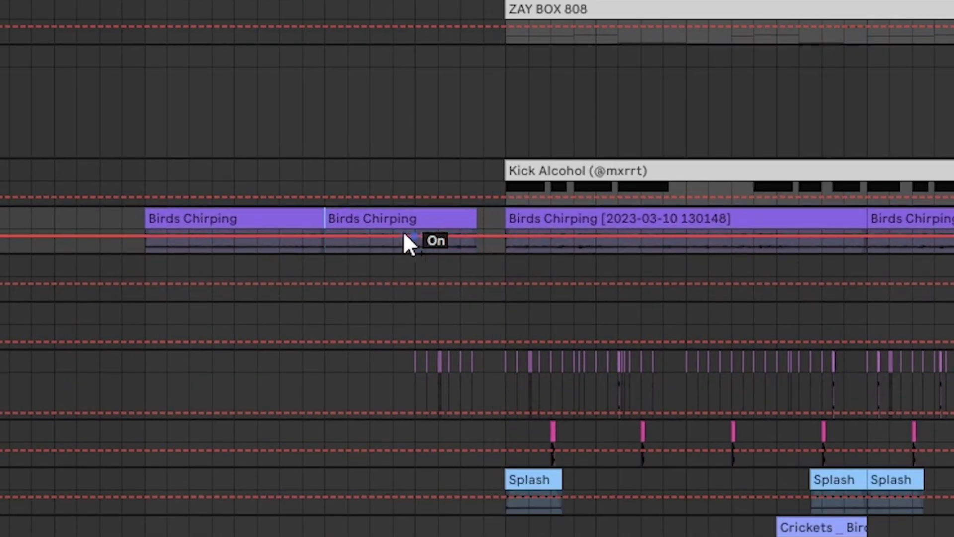